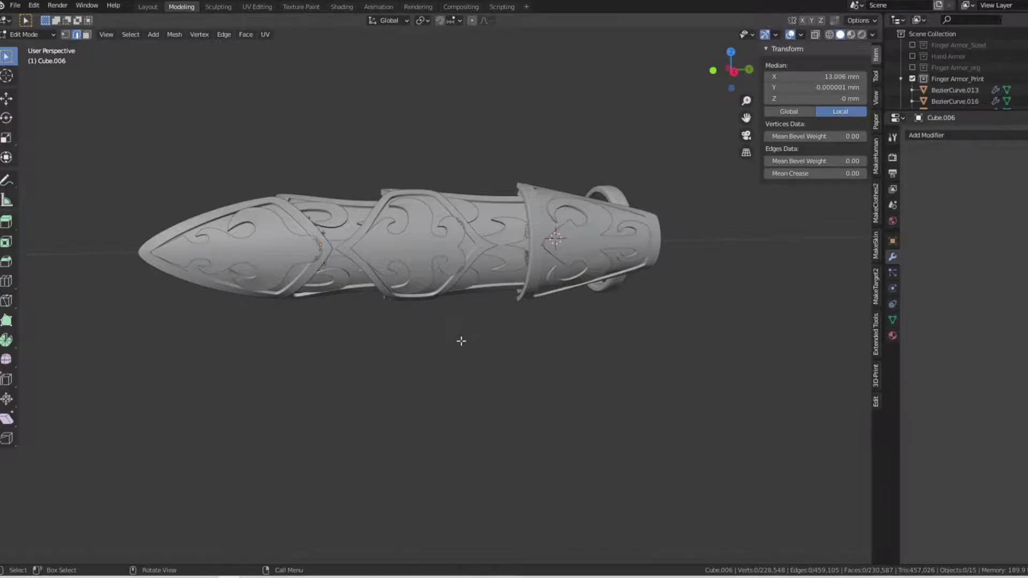
# Add a Mirror modifier to the traced half-outline of the tip plate
pyautogui.moveTo(462, 343)
pyautogui.mouseDown(button='middle')
pyautogui.moveTo(523, 382)
pyautogui.moveTo(551, 388)
pyautogui.moveTo(651, 371)
pyautogui.moveTo(475, 359)
pyautogui.mouseUp(button='middle')
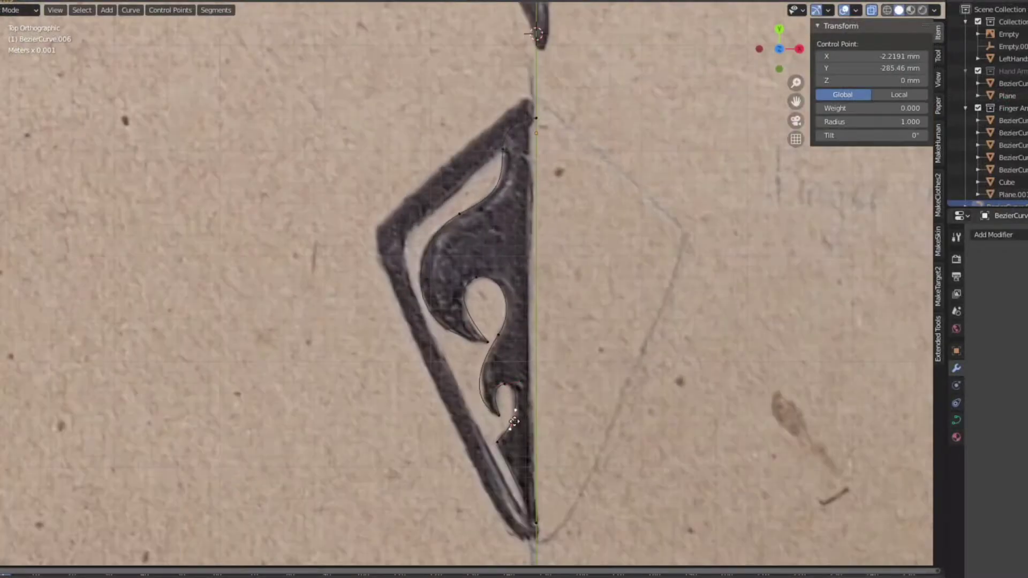
pyautogui.press('Tab')
pyautogui.click(993, 234)
pyautogui.click(905, 452)
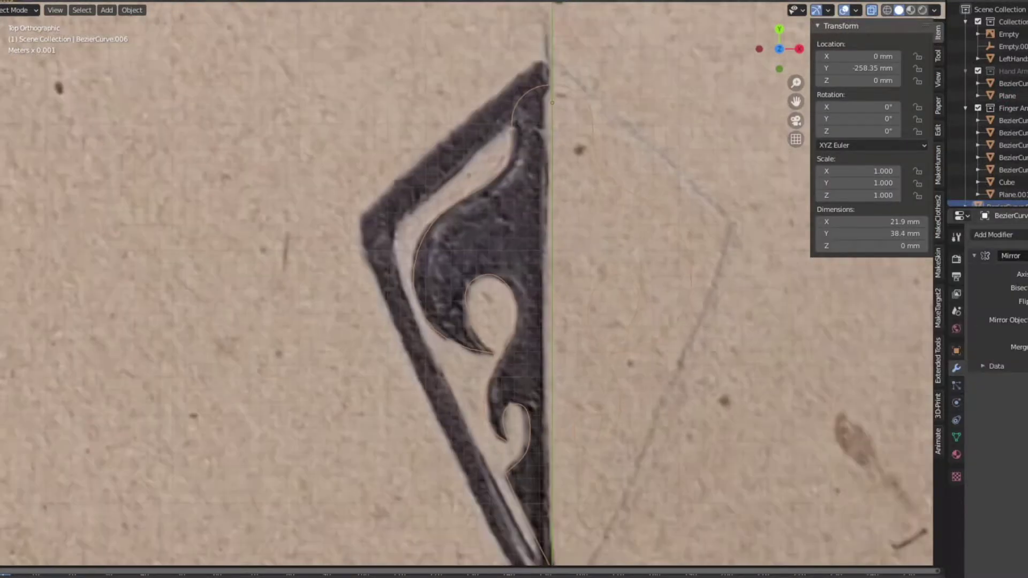
# Extrude the mirrored outline into a thin plate, recalculate its normals and apply its scale
pyautogui.press('Tab')
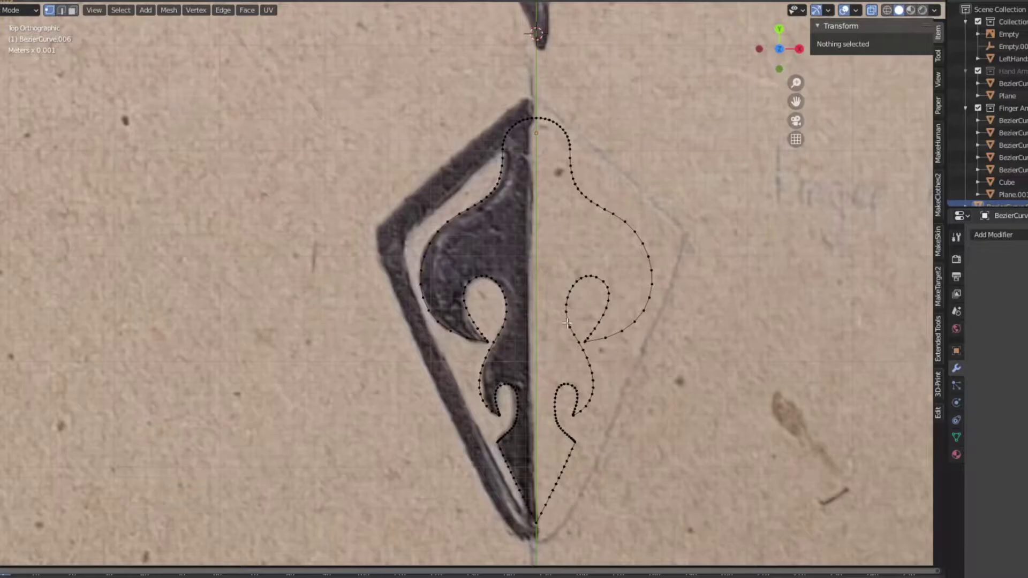
pyautogui.moveTo(557, 343); pyautogui.dragTo(572, 321, button='middle')
pyautogui.press('a')
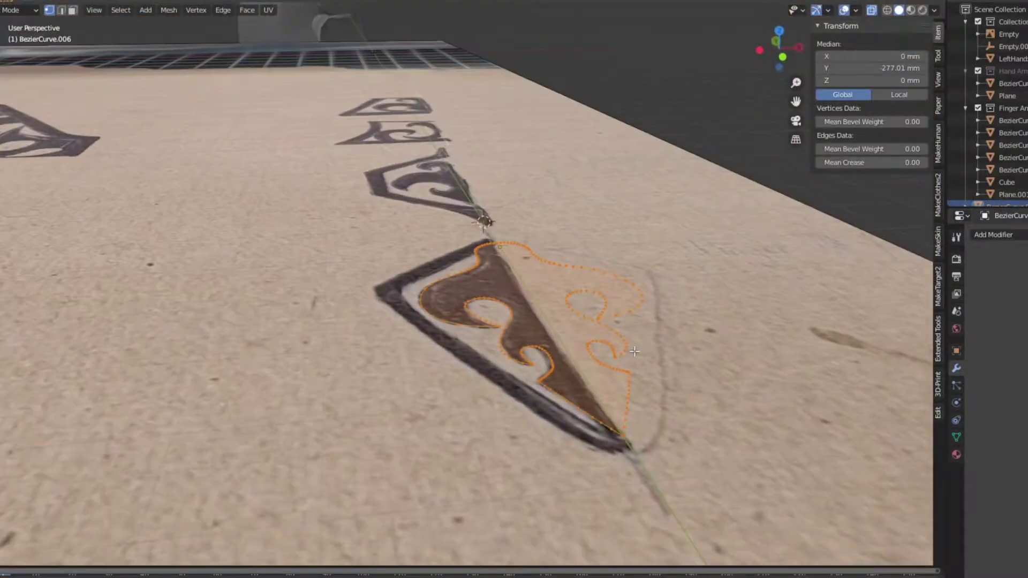
pyautogui.press('e')
pyautogui.hotkey('shift', 'n')
pyautogui.press('Tab')
pyautogui.hotkey('ctrl', 'a')
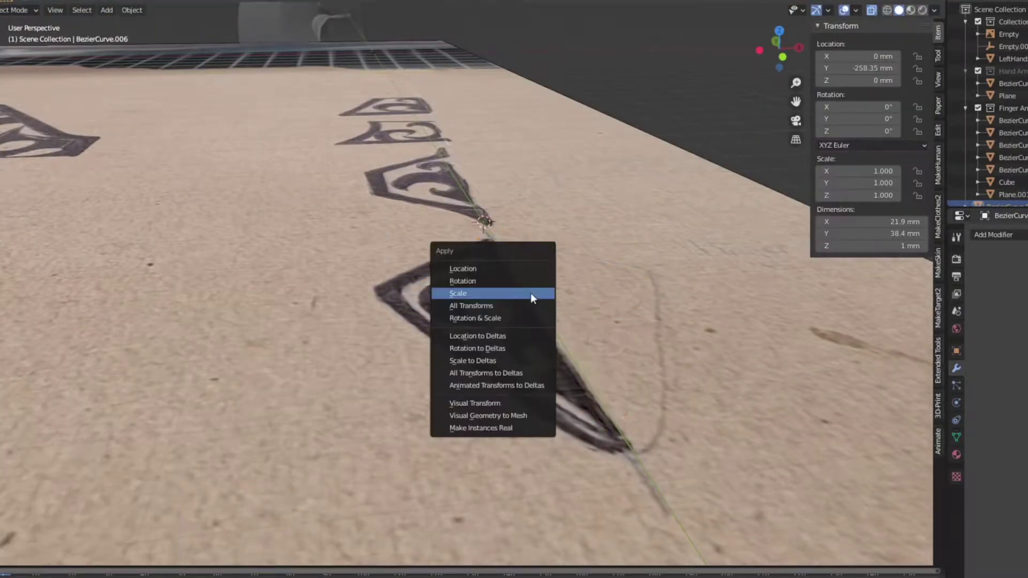
pyautogui.click(532, 296)
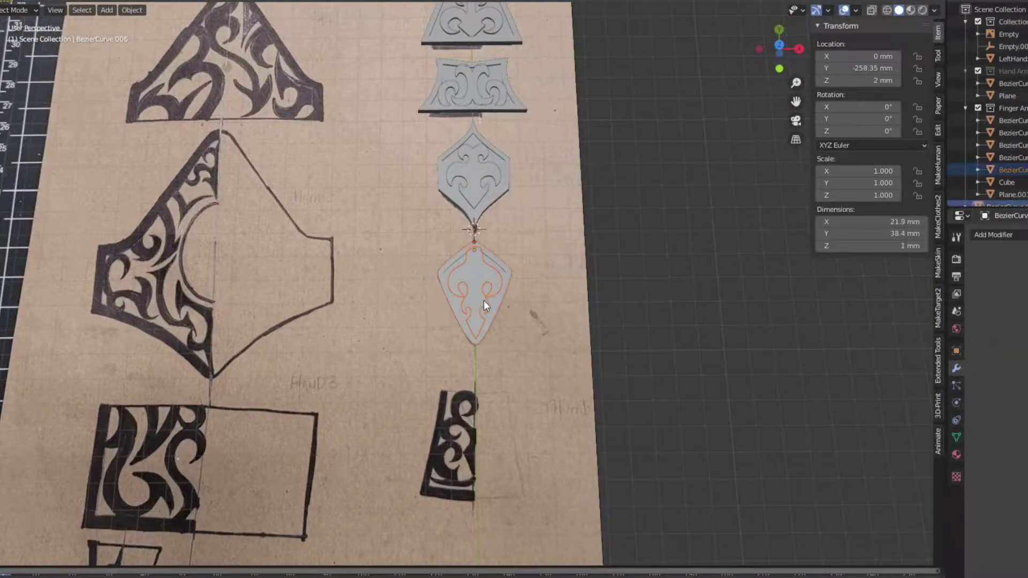
# Move the lower grey plate along the Y axis into its new position
pyautogui.click(484, 300)
pyautogui.hotkey('shift', 'd')
pyautogui.click(481, 313)
pyautogui.hotkey('ctrl', 'z')
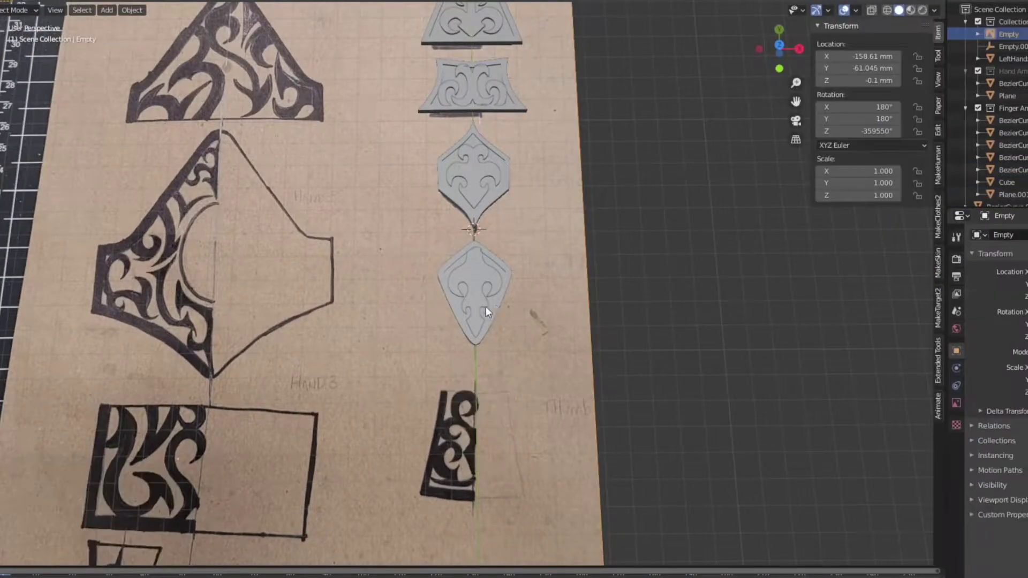
pyautogui.press('g')
pyautogui.press('y')
pyautogui.click(503, 270)
# Give the ring band a Simple Deform twist so it curves around the finger
pyautogui.moveTo(502, 270); pyautogui.dragTo(490, 294, button='middle')
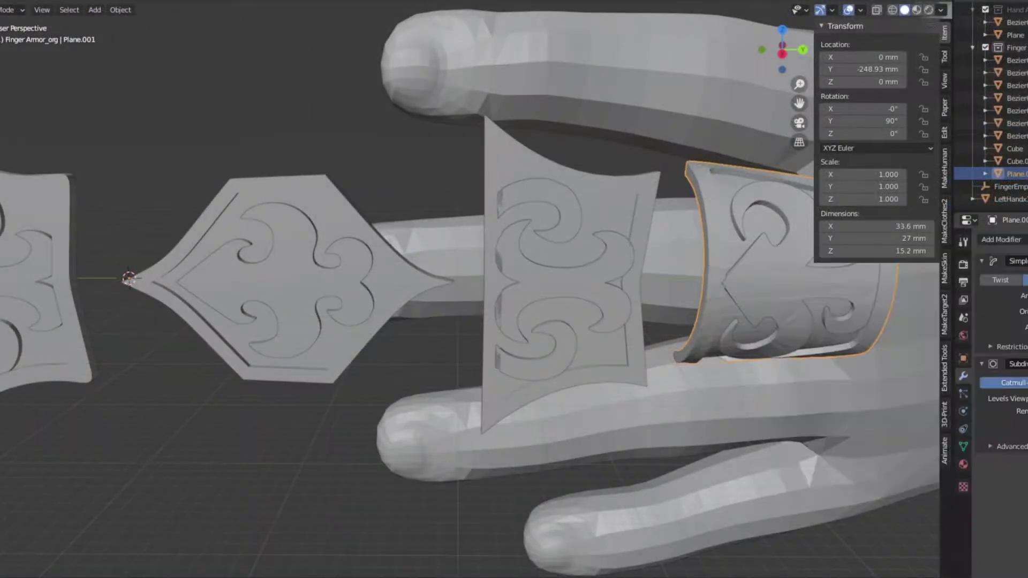
pyautogui.moveTo(643, 300); pyautogui.dragTo(805, 351, button='middle')
pyautogui.click(621, 214)
pyautogui.click(678, 282)
pyautogui.click(1001, 240)
pyautogui.click(921, 374)
pyautogui.hotkey('ctrl', 'z')
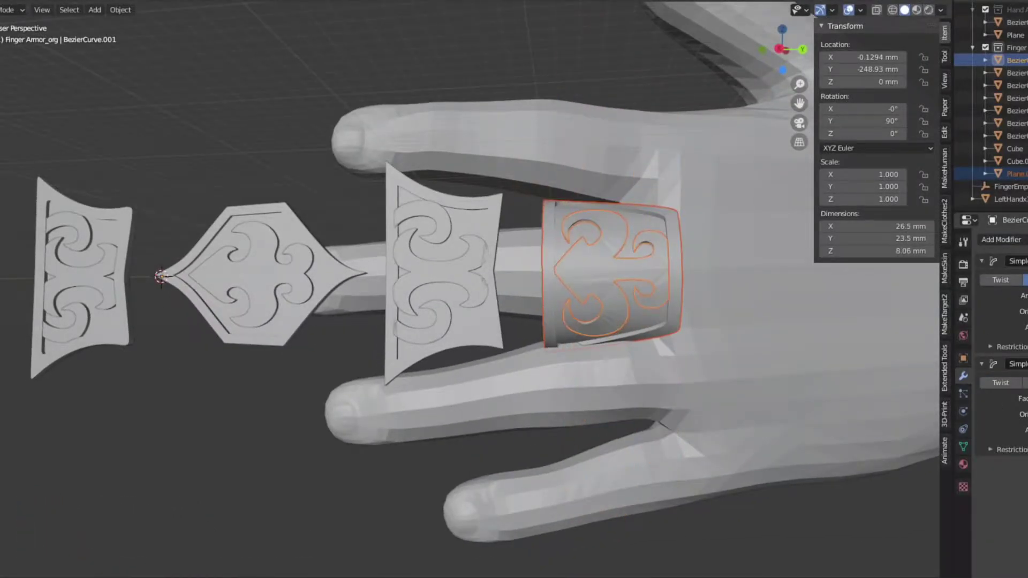
pyautogui.hotkey('ctrl', 'shift', 'z')
pyautogui.moveTo(589, 342); pyautogui.dragTo(481, 354, button='middle')
# Add a deform modifier to the middle plate and copy the modifiers to the other plates
pyautogui.click(481, 355)
pyautogui.click(1001, 239)
pyautogui.click(1006, 393)
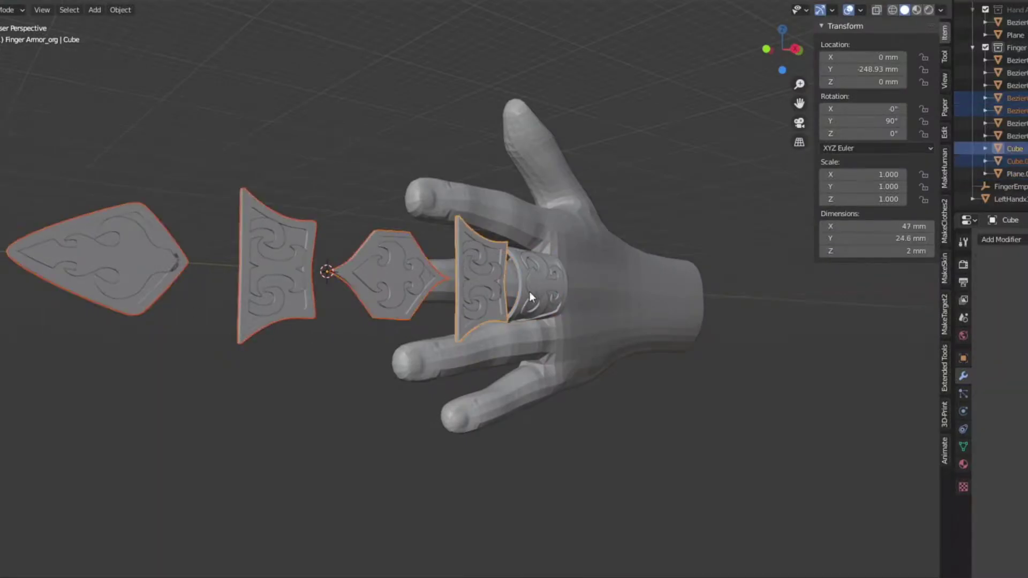
pyautogui.hotkey('ctrl', 'l')
pyautogui.click(528, 301)
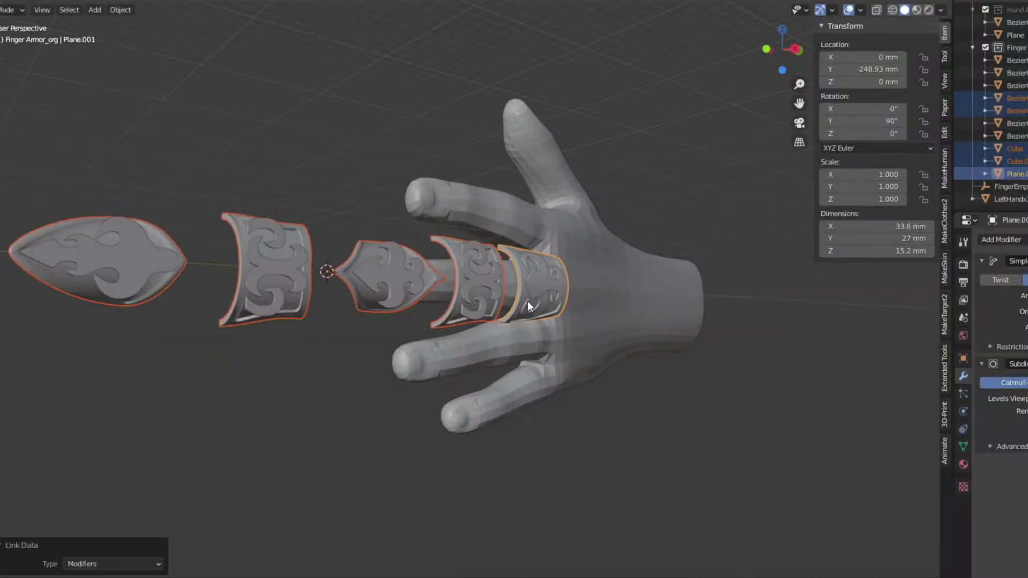
pyautogui.scroll(4, 319, 300)
# Crease the rim edge loops of the tip plate, using X-ray to reach hidden edges
pyautogui.click(319, 300)
pyautogui.press('Tab')
pyautogui.scroll(3, 293, 362)
pyautogui.moveTo(292, 362); pyautogui.dragTo(351, 341, button='middle')
pyautogui.keyDown('alt'); pyautogui.click(351, 341); pyautogui.keyUp('alt')
pyautogui.keyDown('alt'); pyautogui.click(321, 324); pyautogui.keyUp('alt')
pyautogui.hotkey('alt', 'z')
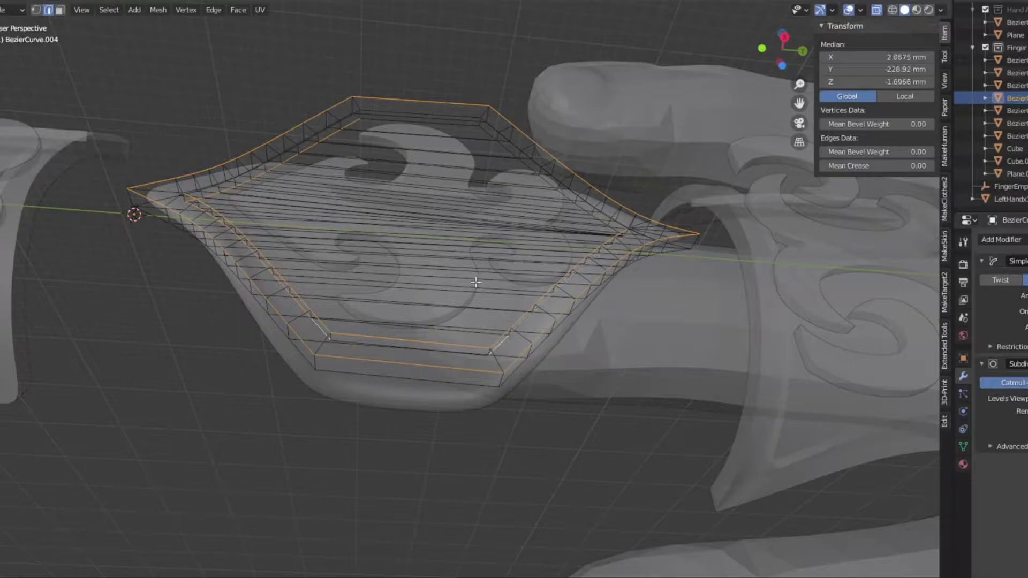
pyautogui.moveTo(487, 304); pyautogui.dragTo(636, 210, button='middle')
pyautogui.keyDown('alt'); pyautogui.click(471, 321); pyautogui.keyUp('alt')
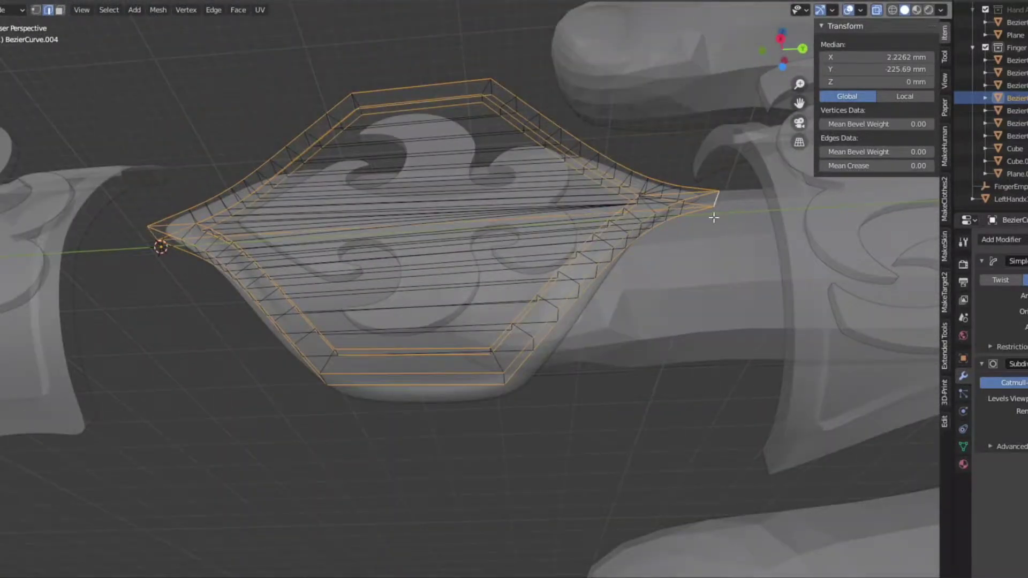
pyautogui.moveTo(159, 237); pyautogui.dragTo(483, 331, button='middle')
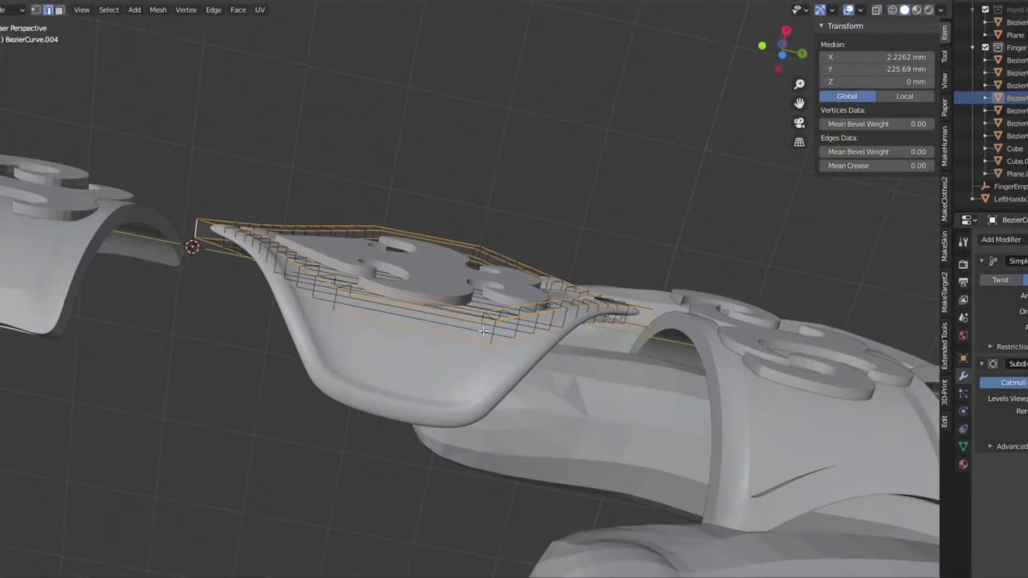
pyautogui.click(529, 407)
pyautogui.moveTo(529, 407); pyautogui.dragTo(457, 420, button='middle')
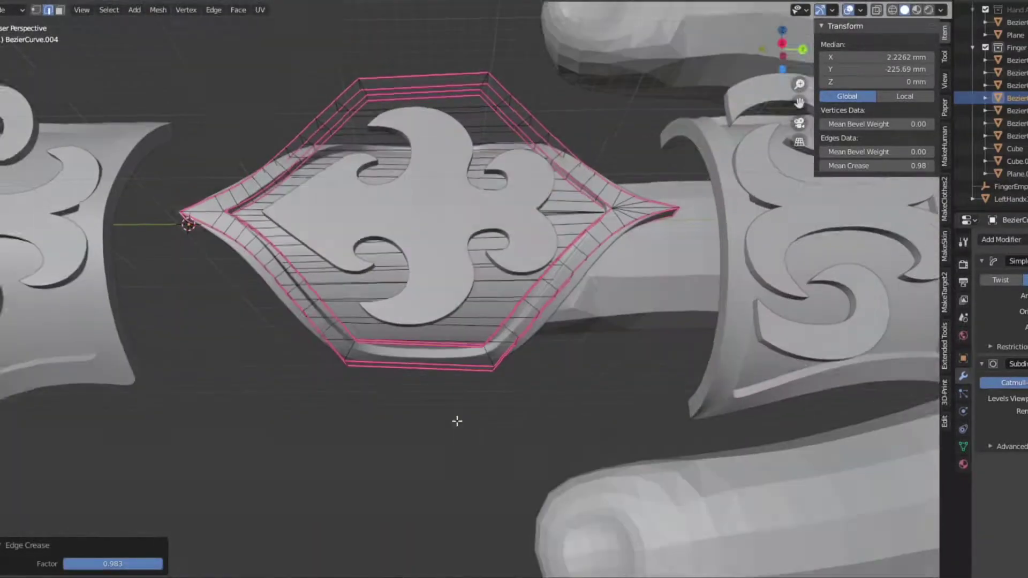
pyautogui.press('Tab')
# Select the middle plate's rim edges in X-ray view for creasing
pyautogui.click(725, 385)
pyautogui.press('KP_Decimal')
pyautogui.press('Tab')
pyautogui.moveTo(611, 378); pyautogui.dragTo(507, 177, button='middle')
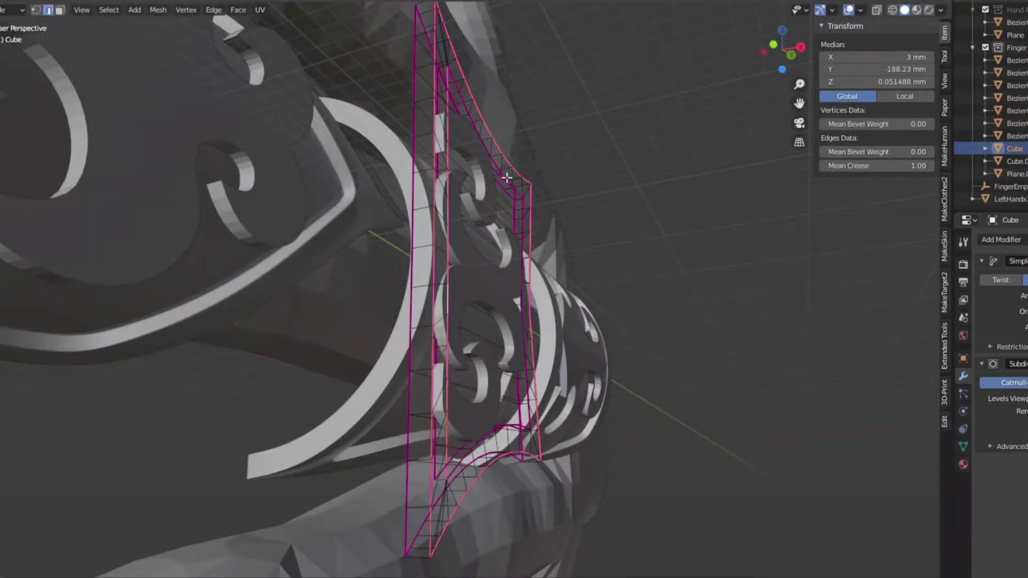
pyautogui.moveTo(402, 533); pyautogui.dragTo(573, 417, button='middle')
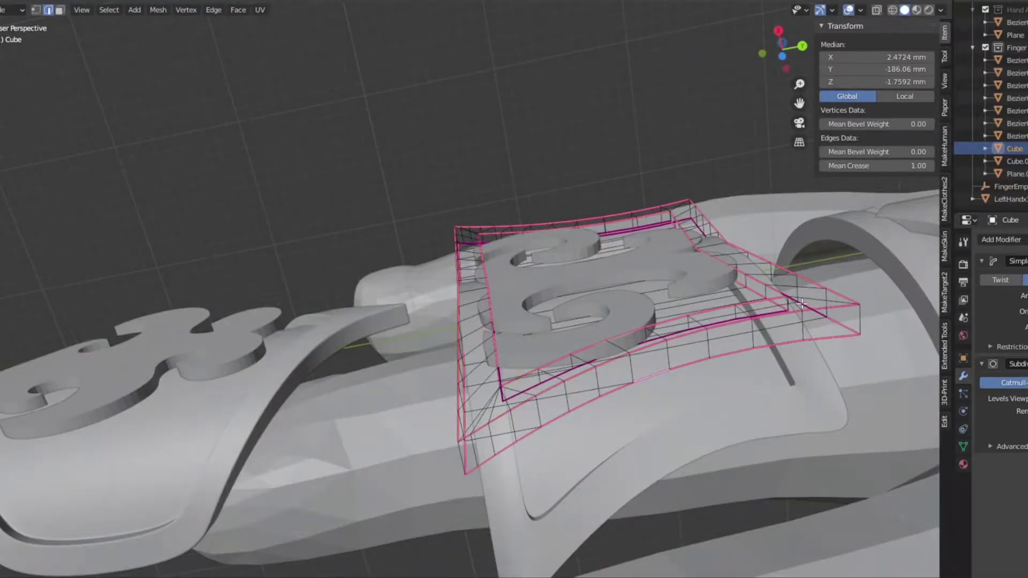
pyautogui.moveTo(801, 304); pyautogui.dragTo(815, 294, button='middle')
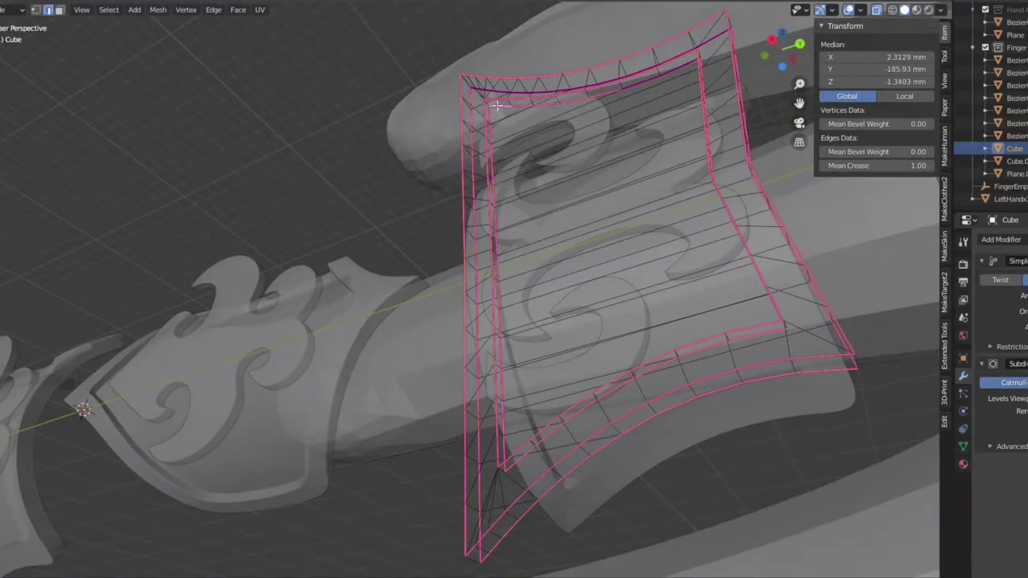
pyautogui.keyDown('alt'); pyautogui.click(600, 81); pyautogui.keyUp('alt')
pyautogui.moveTo(600, 81); pyautogui.dragTo(879, 165, button='middle')
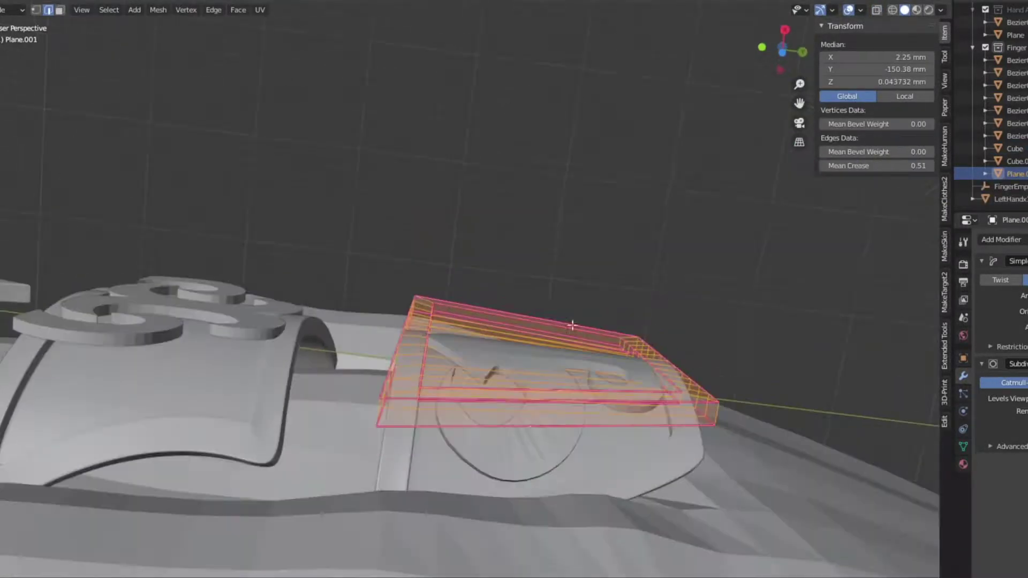
pyautogui.click(455, 303)
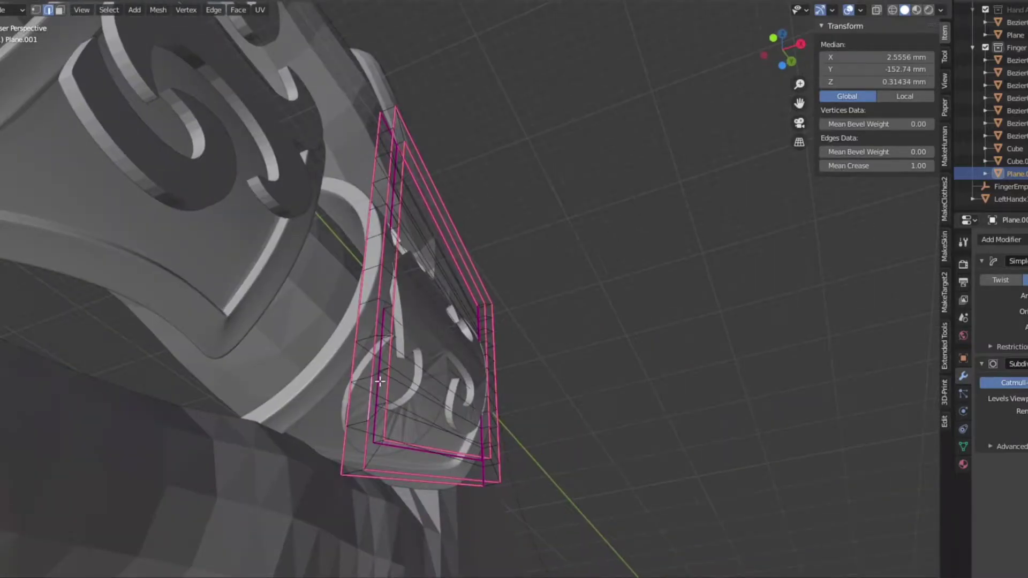
pyautogui.hotkey('alt', 'z')
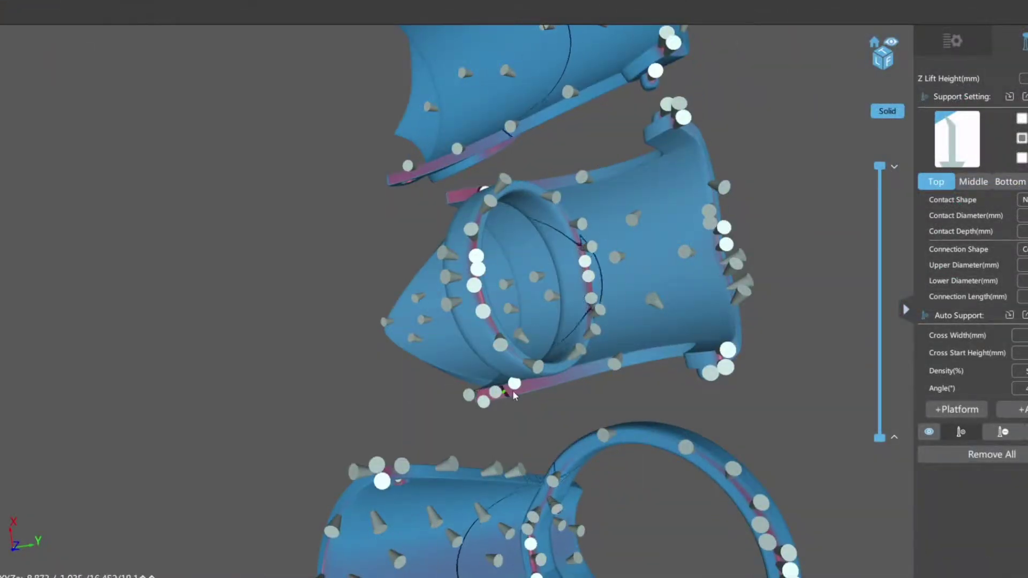
# Orbit and zoom around the three FingerArmor parts to inspect their support trees
pyautogui.moveTo(513, 396); pyautogui.dragTo(520, 208, button='right')
pyautogui.moveTo(584, 233); pyautogui.dragTo(635, 225, button='right')
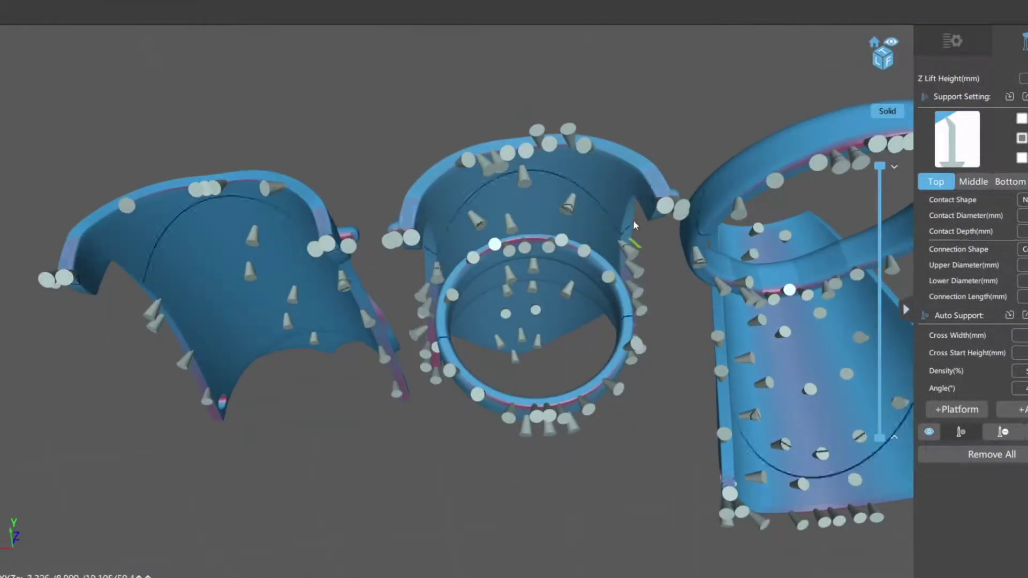
pyautogui.moveTo(429, 192); pyautogui.dragTo(422, 439, button='right')
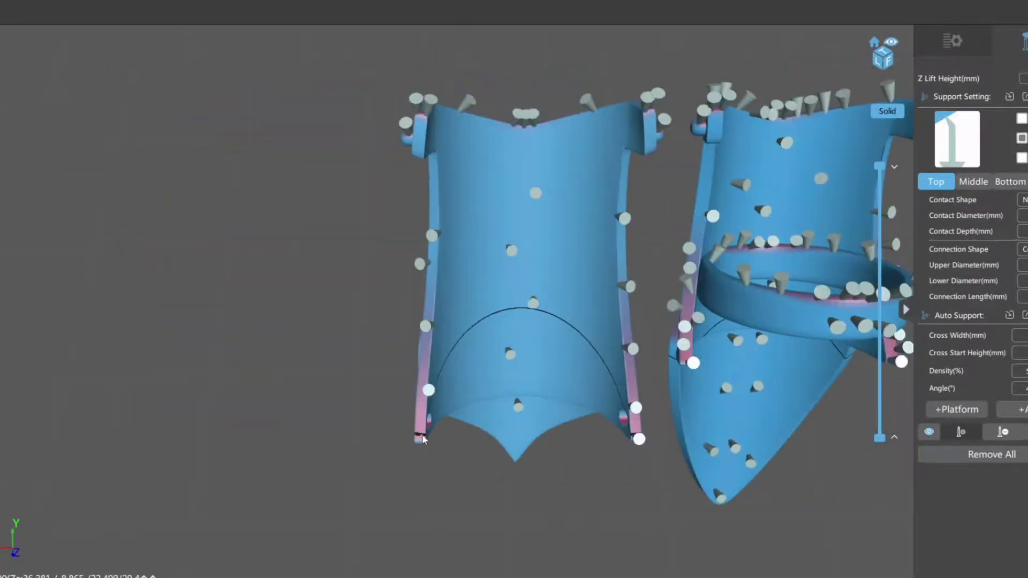
pyautogui.moveTo(636, 430); pyautogui.dragTo(371, 338, button='right')
pyautogui.scroll(-5, 458, 184)
pyautogui.scroll(8, 562, 214)
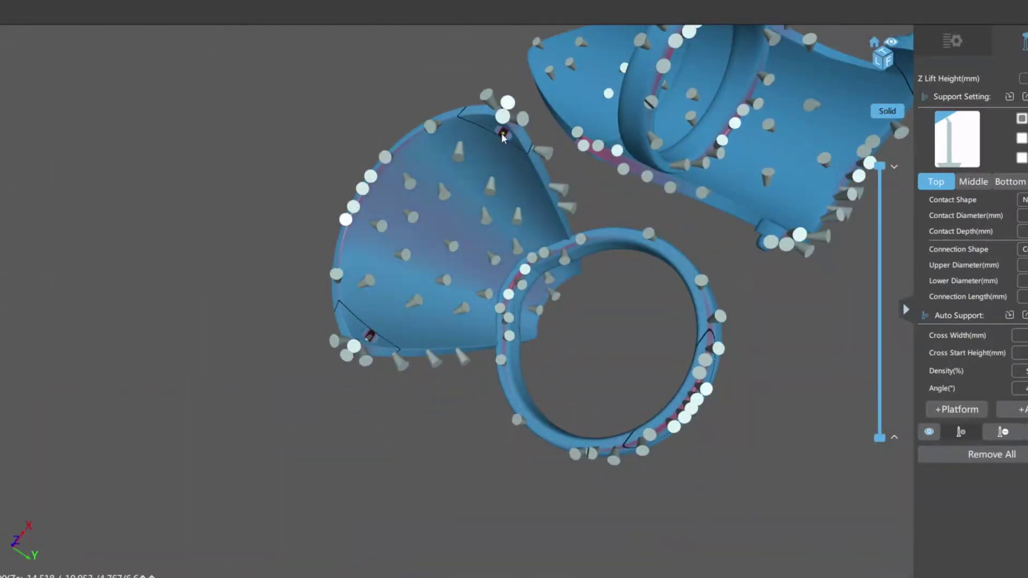
pyautogui.moveTo(501, 133); pyautogui.dragTo(535, 361, button='right')
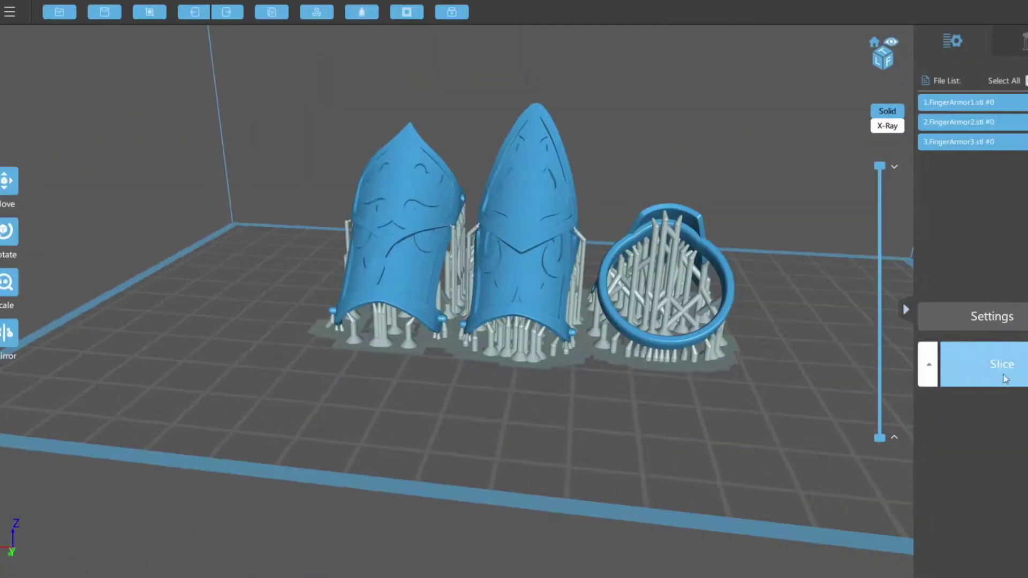
# Slice the supported parts and review the estimate of about 8.64 ml and 3h6m42s
pyautogui.click(1004, 378)
pyautogui.moveTo(642, 257); pyautogui.dragTo(497, 148, button='right')
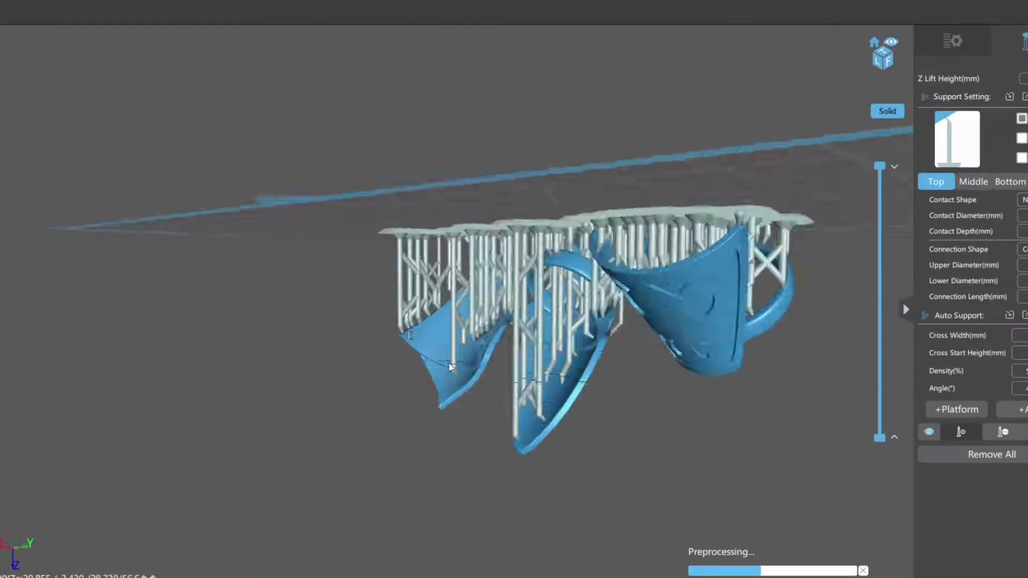
pyautogui.moveTo(449, 367); pyautogui.dragTo(533, 369, button='right')
pyautogui.moveTo(712, 433); pyautogui.dragTo(615, 332, button='right')
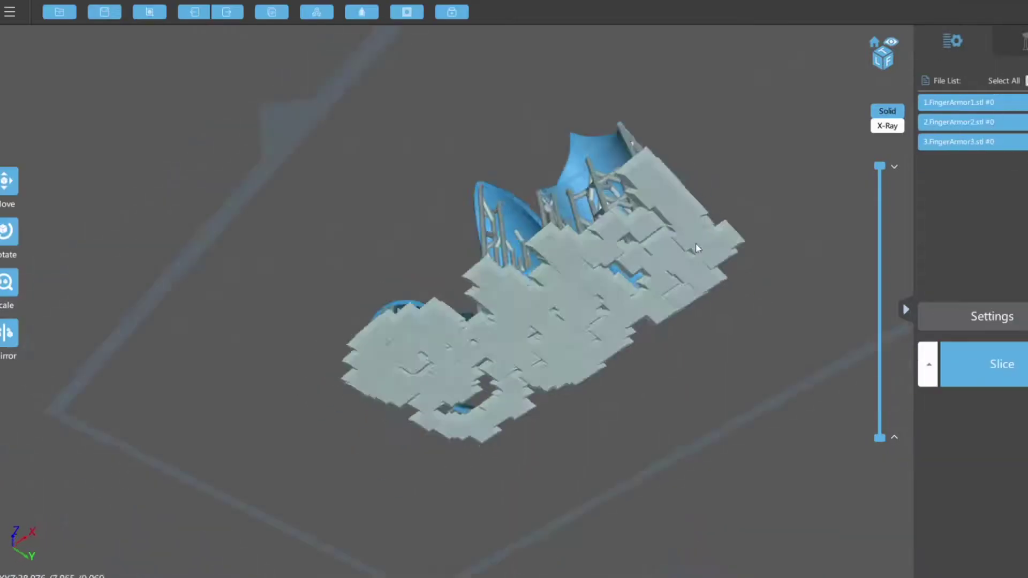